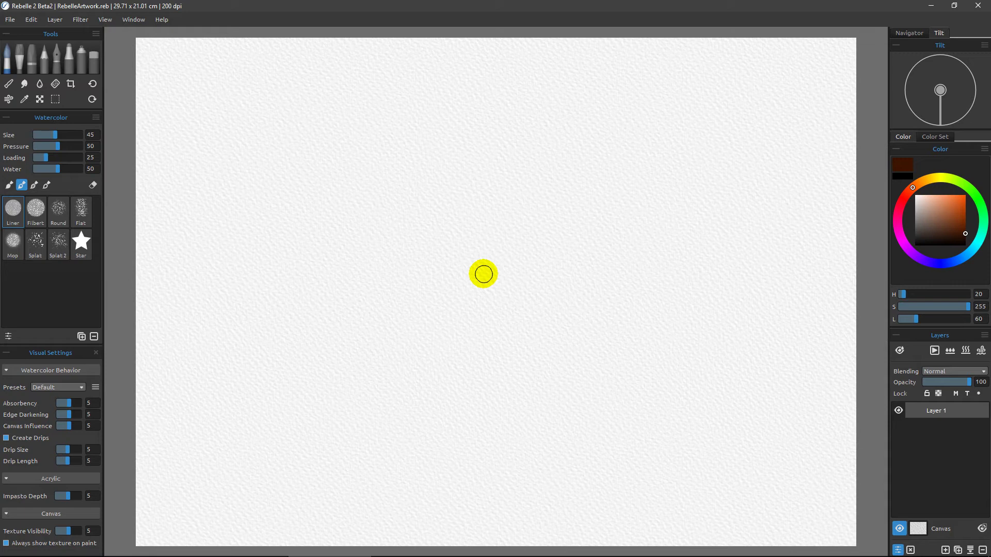
Step: Pause drying, view the lower page at 100%, and set Pressure 62, Loading 66, Water 57
click(934, 351)
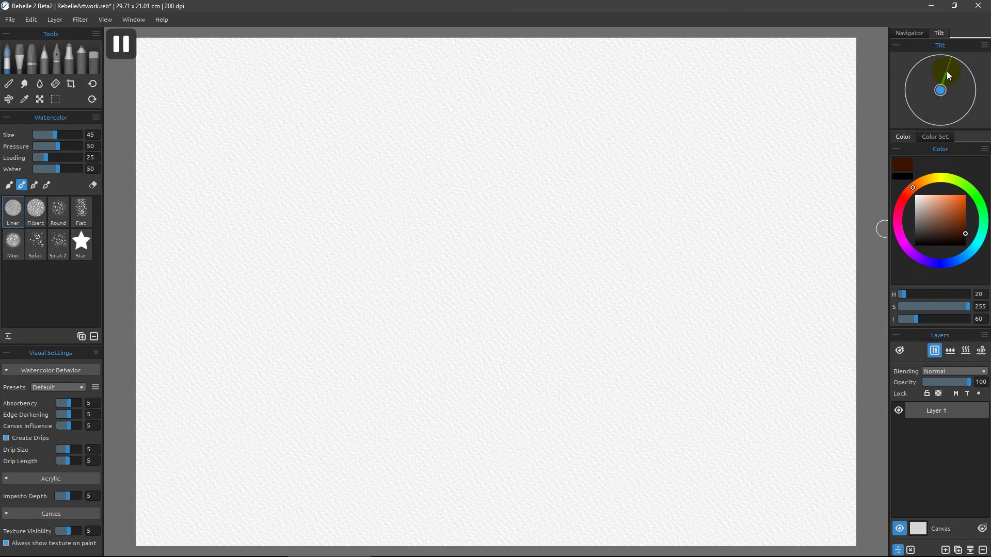
click(910, 33)
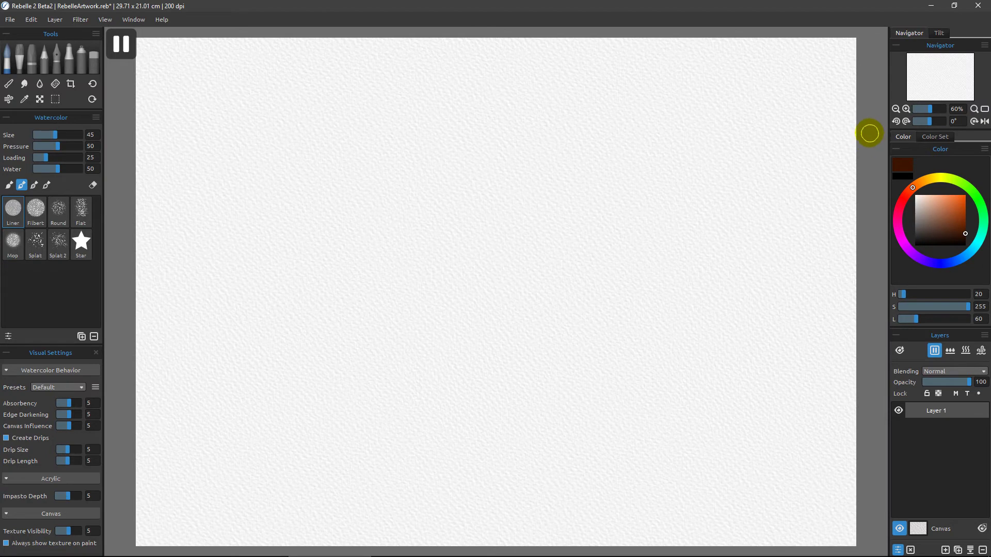
click(974, 109)
drag(944, 87, 924, 99)
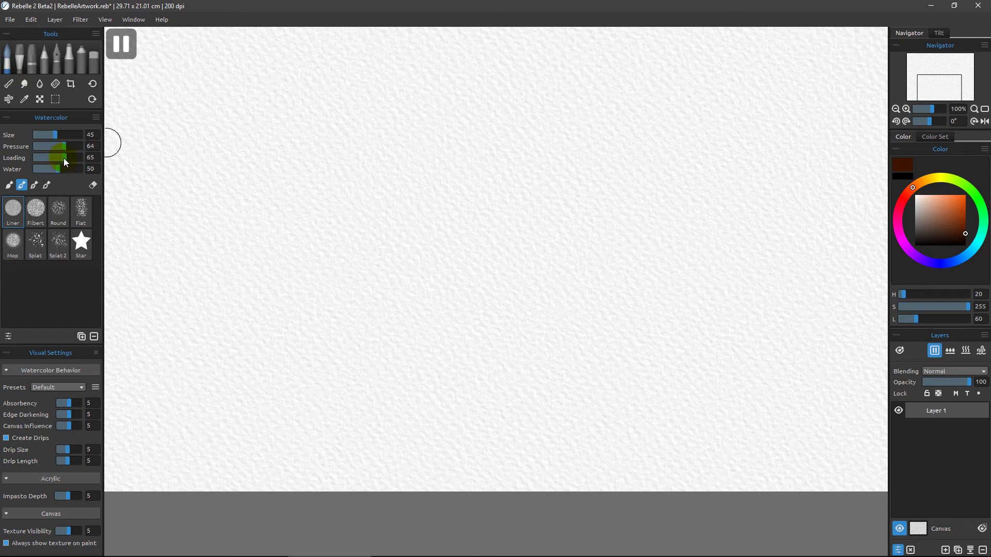
drag(62, 150, 69, 168)
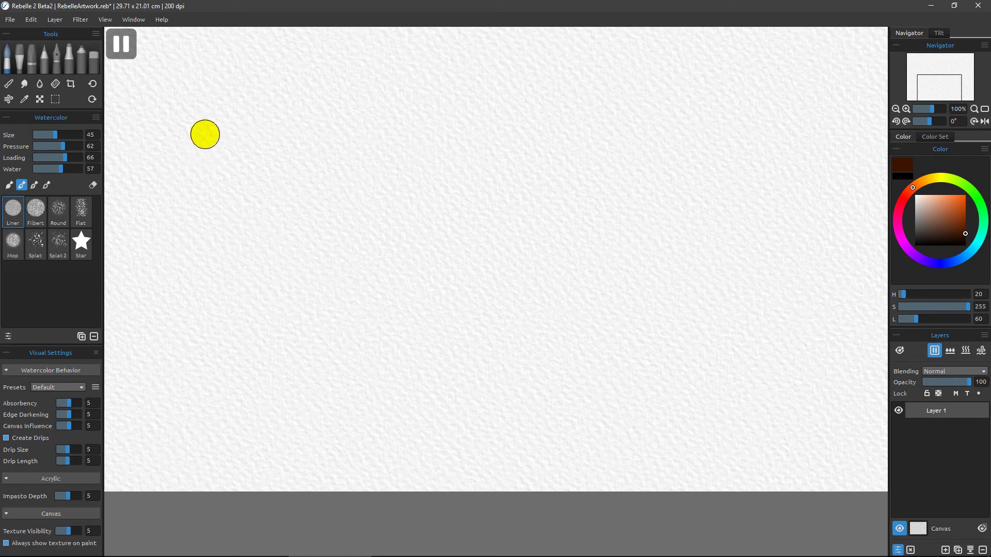
Step: Paint a tall brown trunk on the left and darken it with overstrokes
mouse_move(204, 134)
mouse_down()
mouse_move(203, 484)
mouse_move(201, 386)
mouse_move(203, 469)
mouse_up()
mouse_move(201, 391)
mouse_down()
mouse_move(198, 339)
mouse_move(198, 462)
mouse_move(198, 391)
mouse_up()
drag(198, 331, 203, 137)
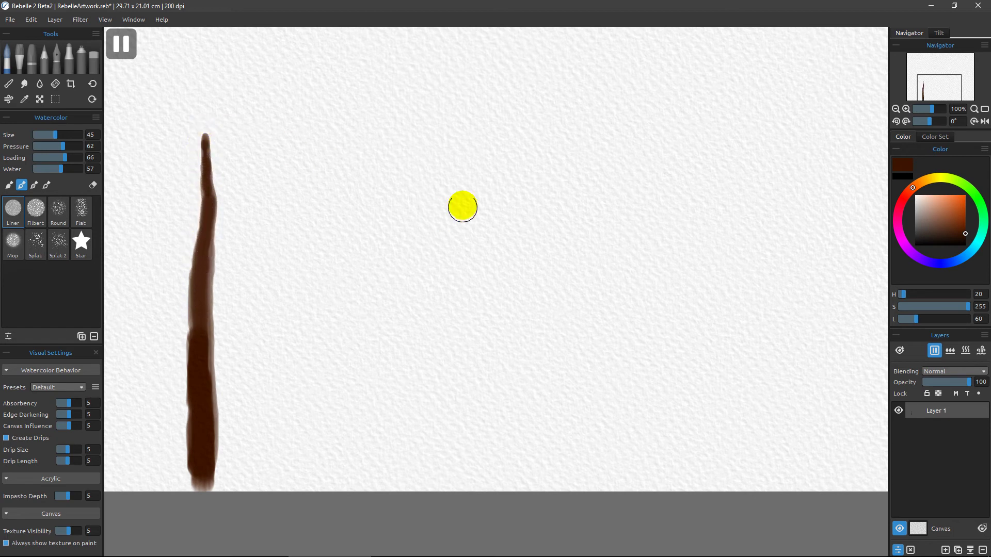
Step: Paint a second brown trunk near the page centre and layer darker brown over it
mouse_move(471, 94)
mouse_down()
mouse_move(473, 457)
mouse_move(468, 316)
mouse_up()
mouse_move(471, 99)
mouse_down()
mouse_move(475, 413)
mouse_move(485, 453)
mouse_up()
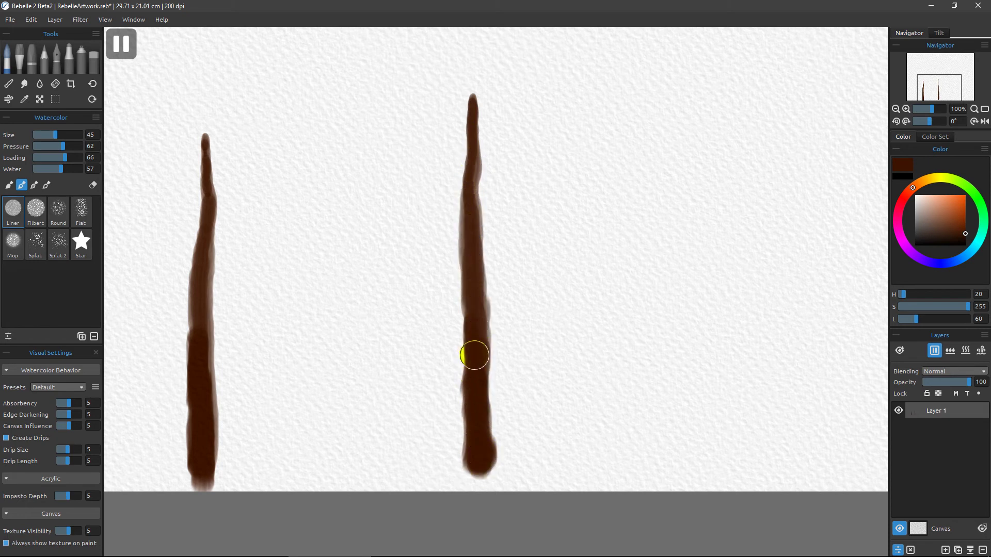
drag(473, 347, 469, 115)
Step: Start a third trunk on the right, then deepen the middle and left trunk bases
mouse_move(769, 115)
mouse_down()
mouse_move(767, 468)
mouse_move(767, 126)
mouse_move(761, 460)
mouse_move(778, 403)
mouse_move(769, 227)
mouse_up()
drag(480, 454, 475, 279)
mouse_move(480, 419)
mouse_down()
mouse_move(482, 440)
mouse_move(484, 361)
mouse_move(480, 472)
mouse_up()
drag(194, 476, 195, 426)
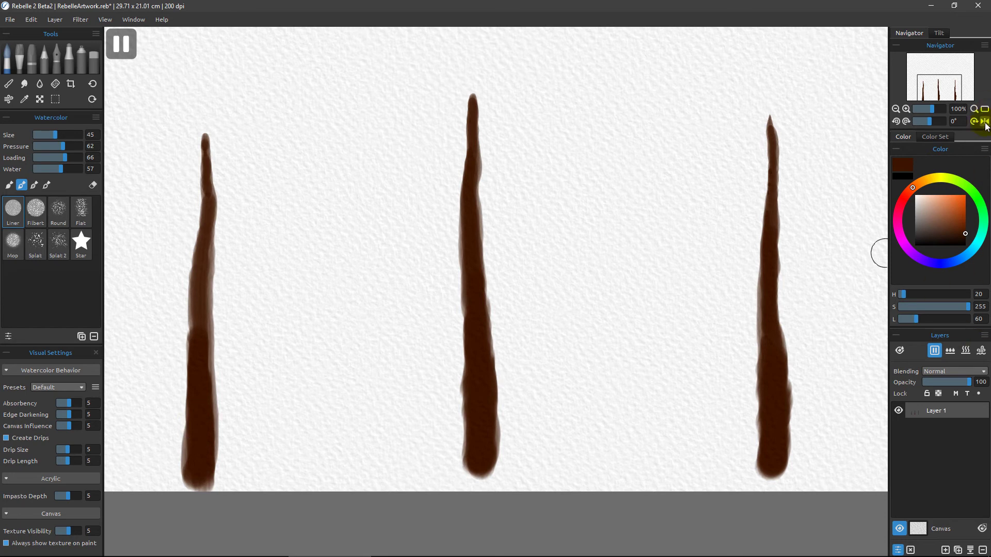
Step: Zoom to fit the page and select the Blow tool at size 53
click(984, 109)
click(940, 33)
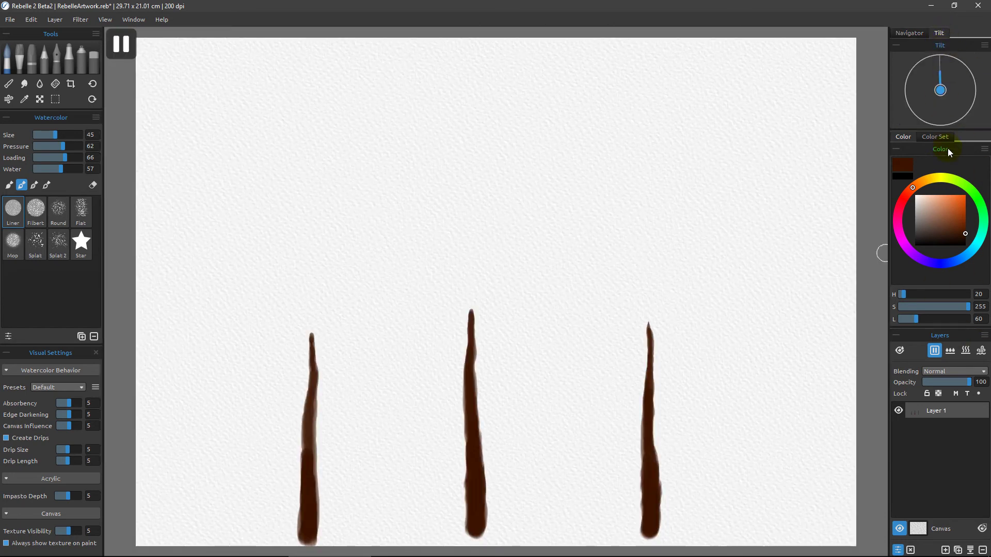
click(9, 99)
drag(53, 135, 59, 136)
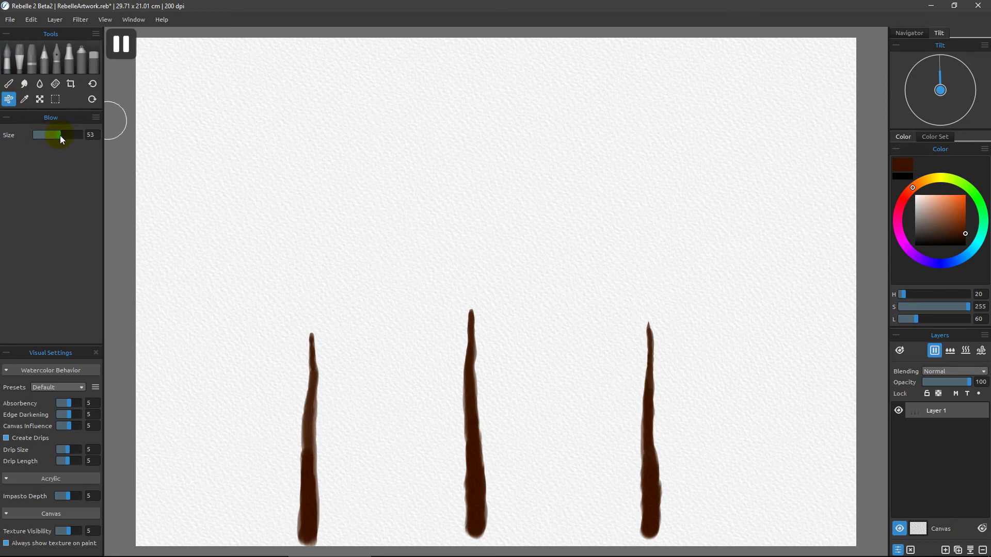
Step: Unpause drying and blow the wet trunks so thin branches spread outward and upward
click(934, 351)
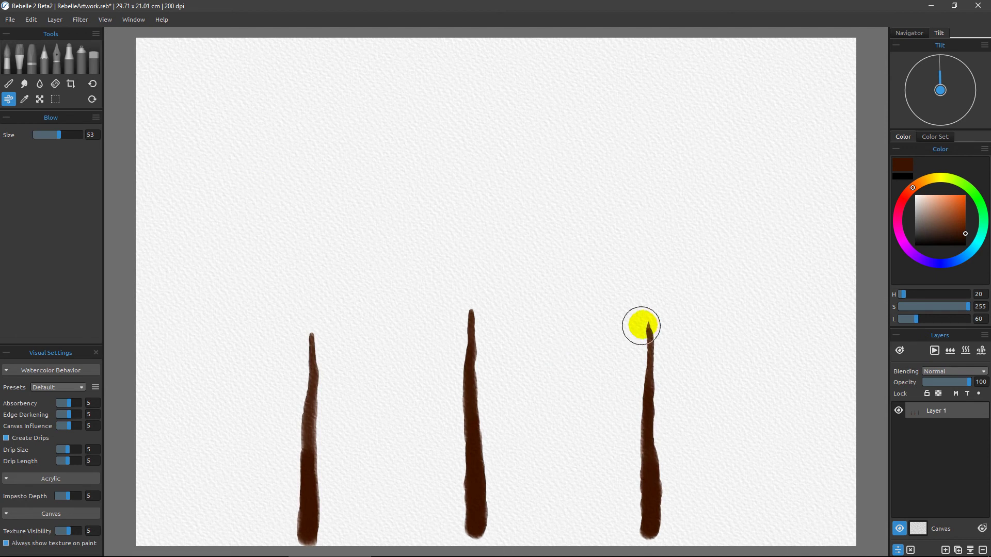
mouse_move(722, 360)
mouse_down()
mouse_move(515, 384)
mouse_move(318, 467)
mouse_move(420, 470)
mouse_move(409, 485)
mouse_move(507, 336)
mouse_up()
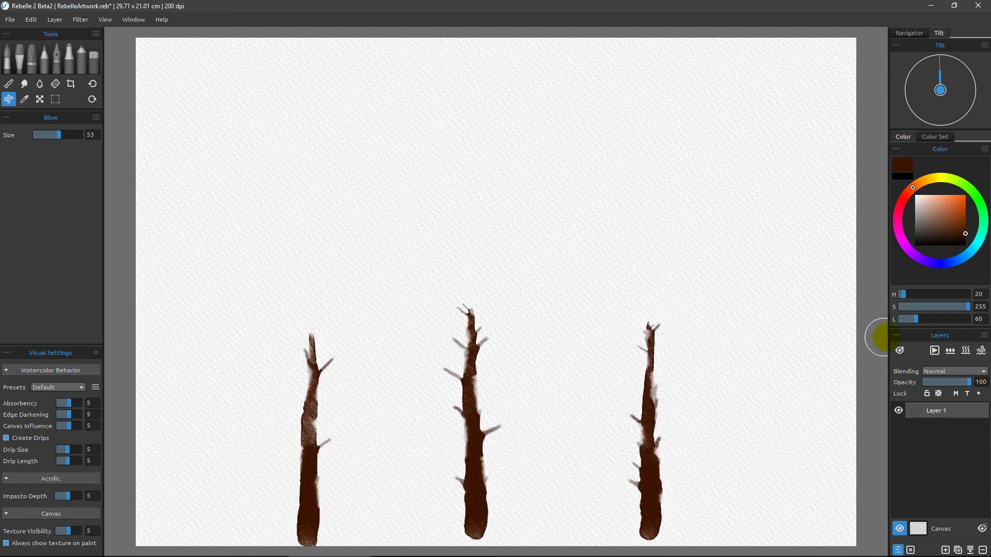
click(934, 351)
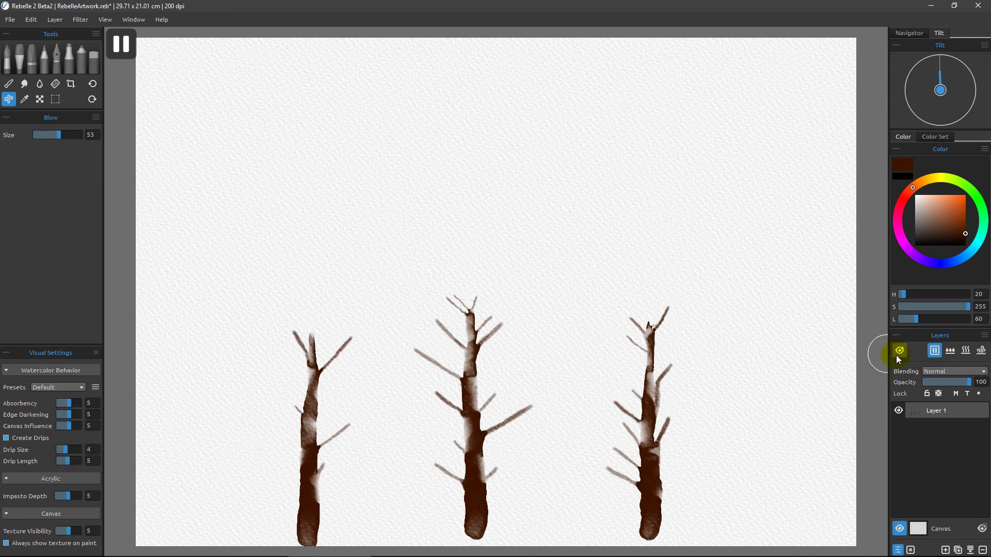
click(934, 350)
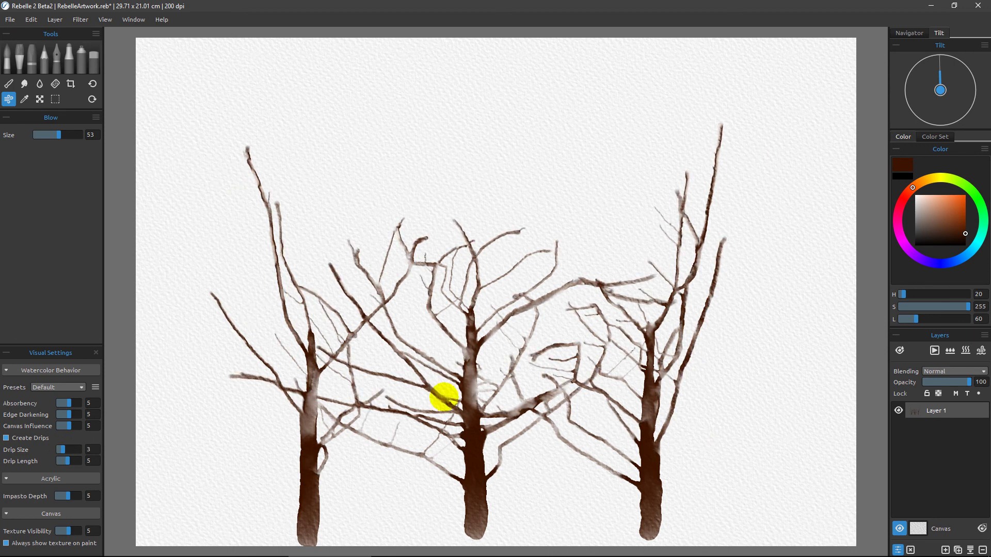
Step: Set Drip Size to 2 and blow the branch tips further up across all three crowns
drag(236, 342, 74, 432)
click(60, 452)
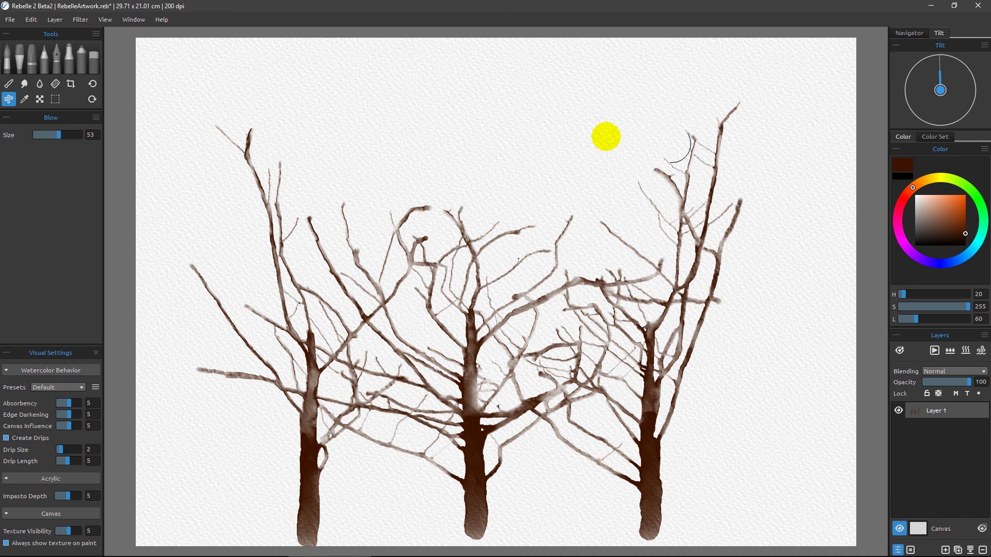
drag(703, 142, 722, 130)
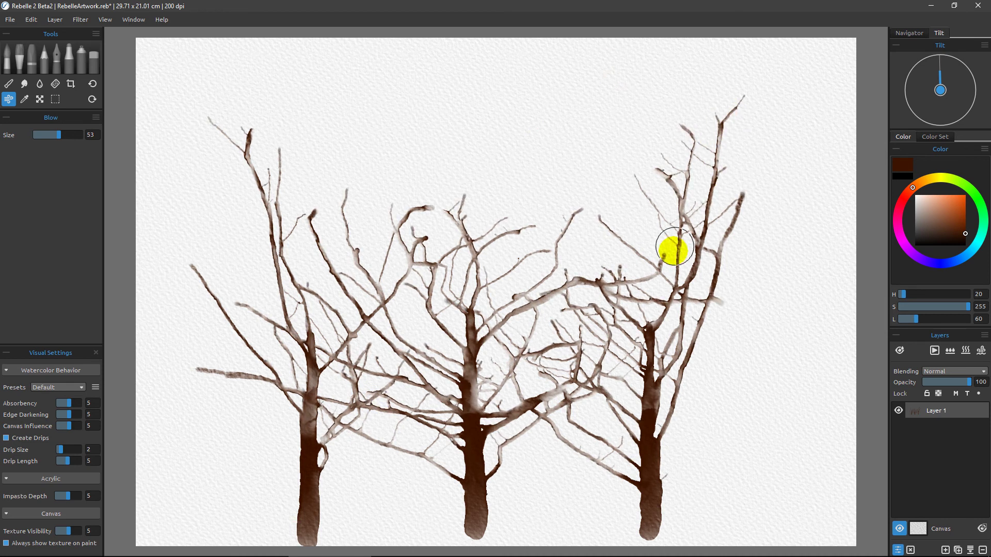
mouse_move(646, 252)
mouse_down()
mouse_move(444, 288)
mouse_move(462, 177)
mouse_move(226, 100)
mouse_move(728, 149)
mouse_move(877, 55)
mouse_up()
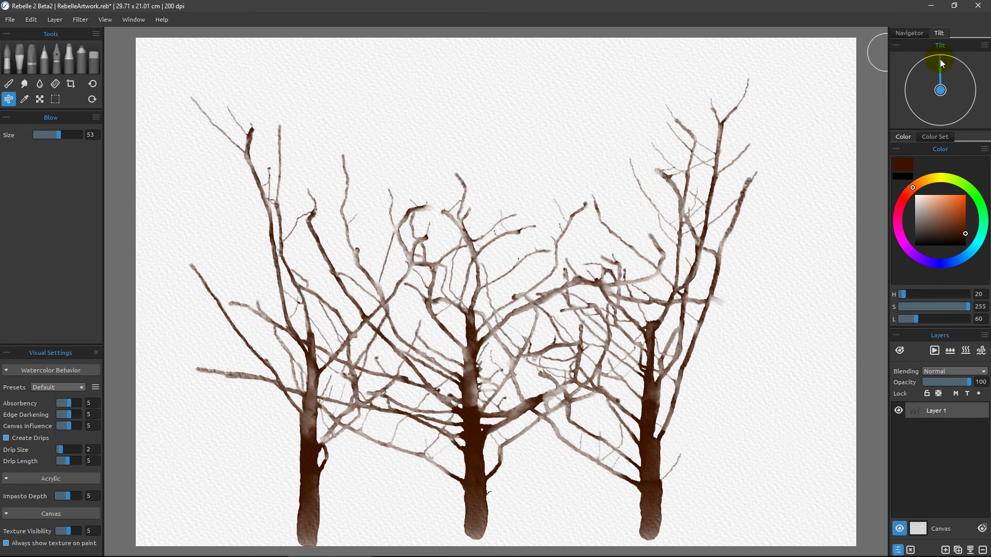
mouse_move(940, 58)
mouse_down()
mouse_move(820, 137)
mouse_move(699, 265)
mouse_move(464, 254)
mouse_move(654, 205)
mouse_move(691, 140)
mouse_move(540, 91)
mouse_move(523, 169)
mouse_move(526, 255)
mouse_move(557, 334)
mouse_move(595, 277)
mouse_move(565, 268)
mouse_move(615, 229)
mouse_move(428, 336)
mouse_move(617, 321)
mouse_move(414, 356)
mouse_move(336, 284)
mouse_move(460, 144)
mouse_move(765, 188)
mouse_move(747, 196)
mouse_move(754, 259)
mouse_move(560, 220)
mouse_move(515, 268)
mouse_move(322, 407)
mouse_move(583, 272)
mouse_move(570, 148)
mouse_move(534, 107)
mouse_move(594, 98)
mouse_move(524, 155)
mouse_move(641, 235)
mouse_move(650, 228)
mouse_move(640, 281)
mouse_move(401, 103)
mouse_move(428, 187)
mouse_move(454, 158)
mouse_move(635, 318)
mouse_move(734, 158)
mouse_move(840, 138)
mouse_move(537, 194)
mouse_move(670, 56)
mouse_move(661, 92)
mouse_move(650, 71)
mouse_move(661, 67)
mouse_move(770, 156)
mouse_move(791, 210)
mouse_move(237, 249)
mouse_move(257, 150)
mouse_move(403, 163)
mouse_up()
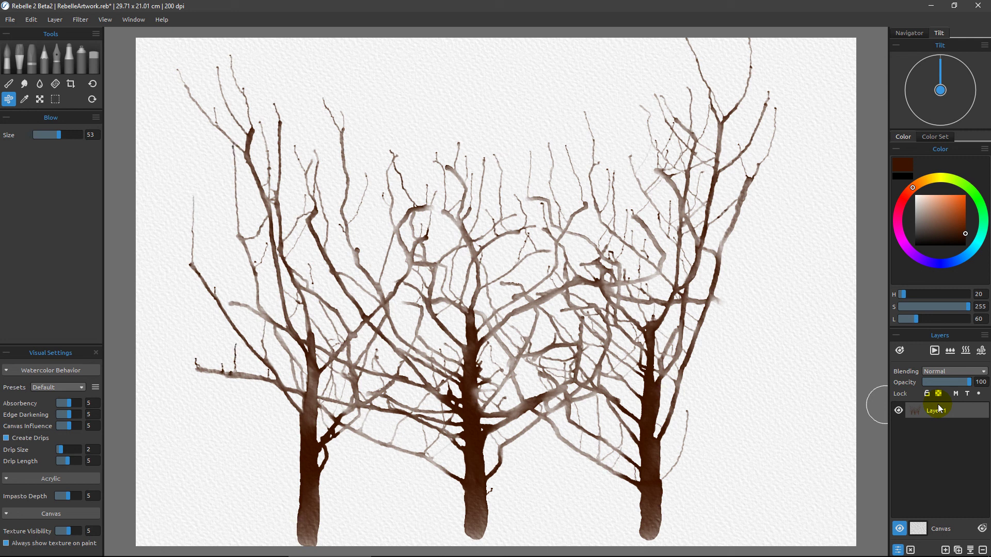
Step: Reapply the Default watercolor behavior preset, restoring Drip Size to 5
click(96, 387)
click(227, 395)
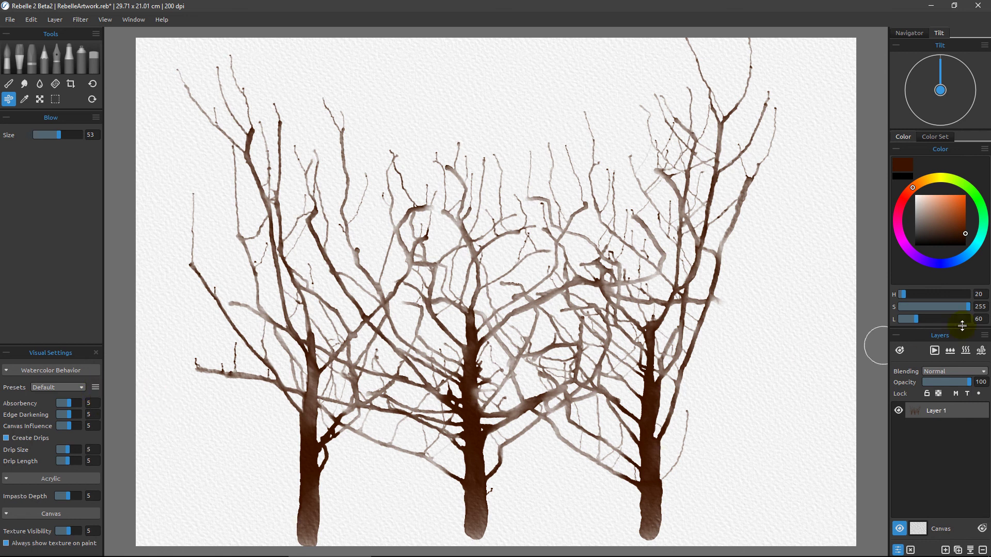
click(967, 352)
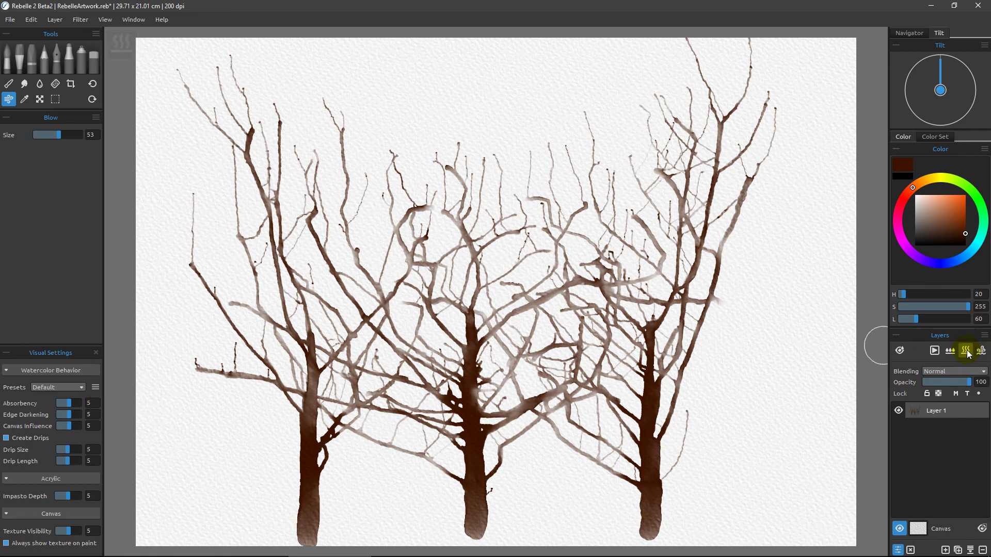